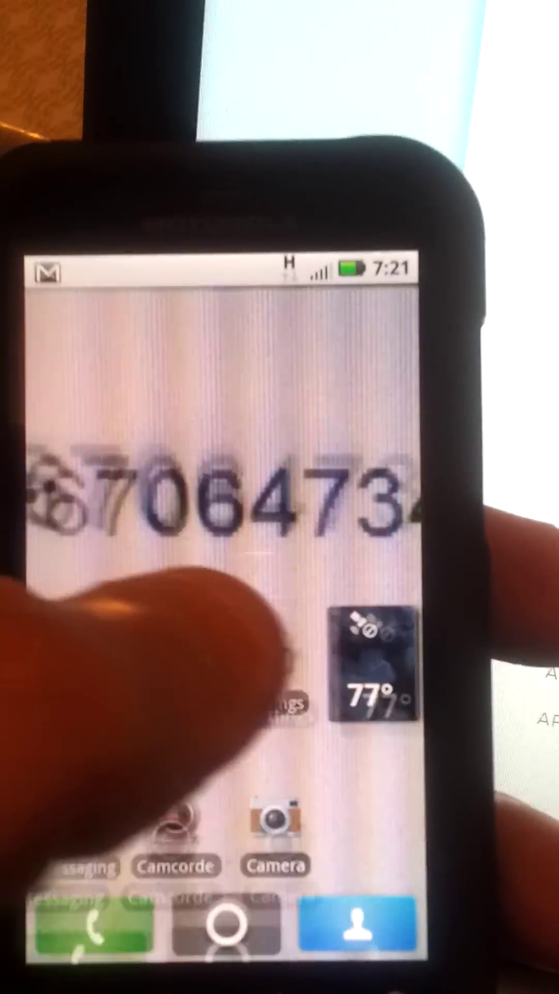
# Open Android Settings and go to Wireless & networks to reach the Consumer Cellular APN list.
pyautogui.click(264, 668)
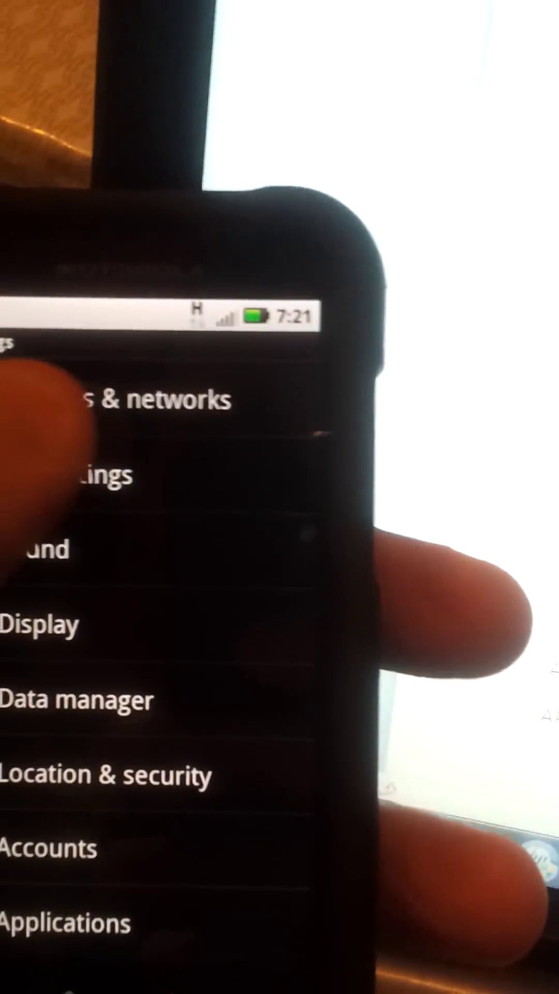
pyautogui.click(94, 395)
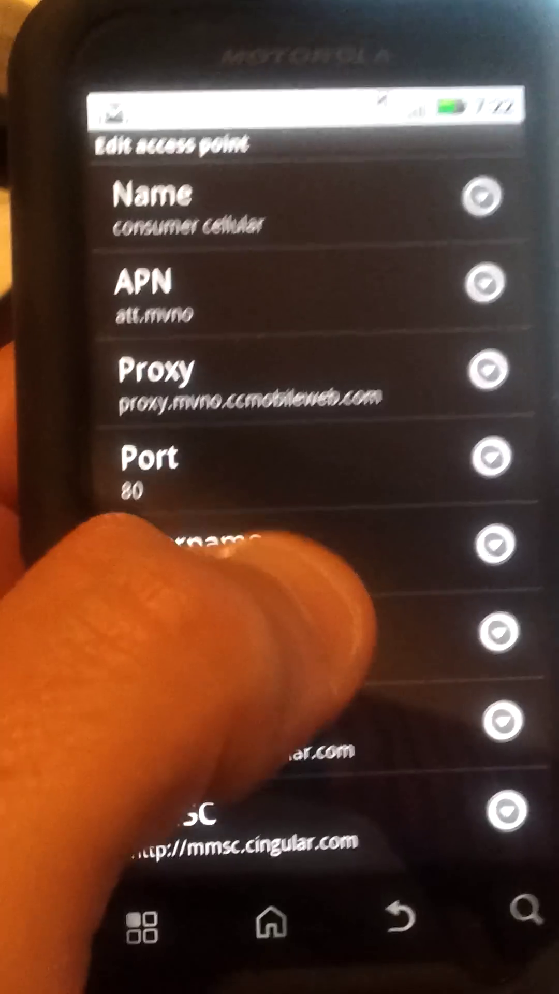
pyautogui.scroll(-3, 233, 504)
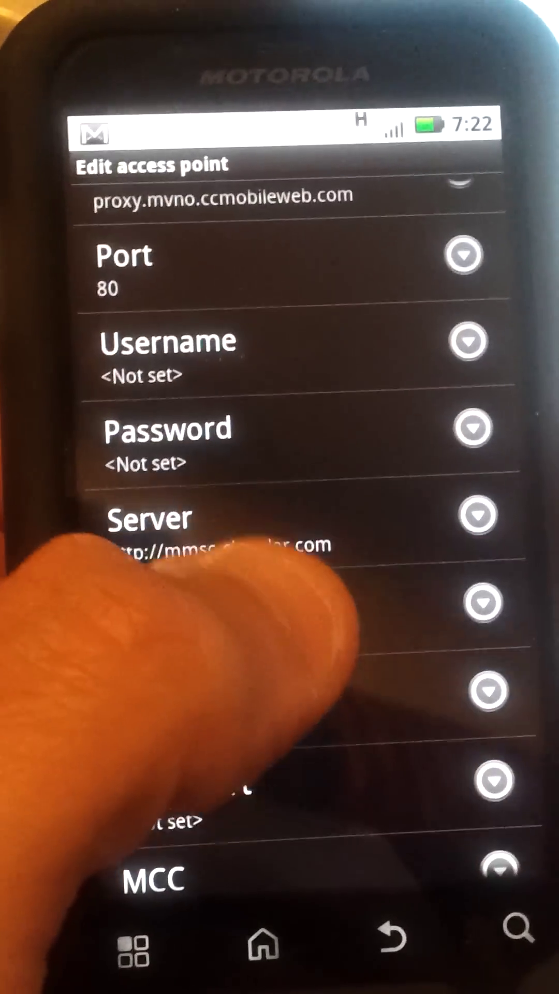
pyautogui.scroll(-2, 232, 505)
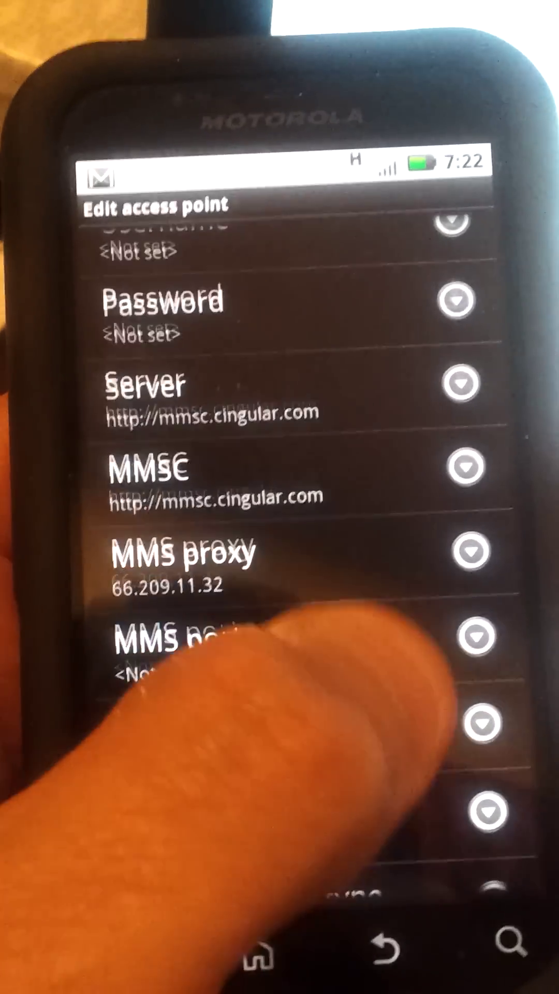
pyautogui.scroll(-2, 310, 622)
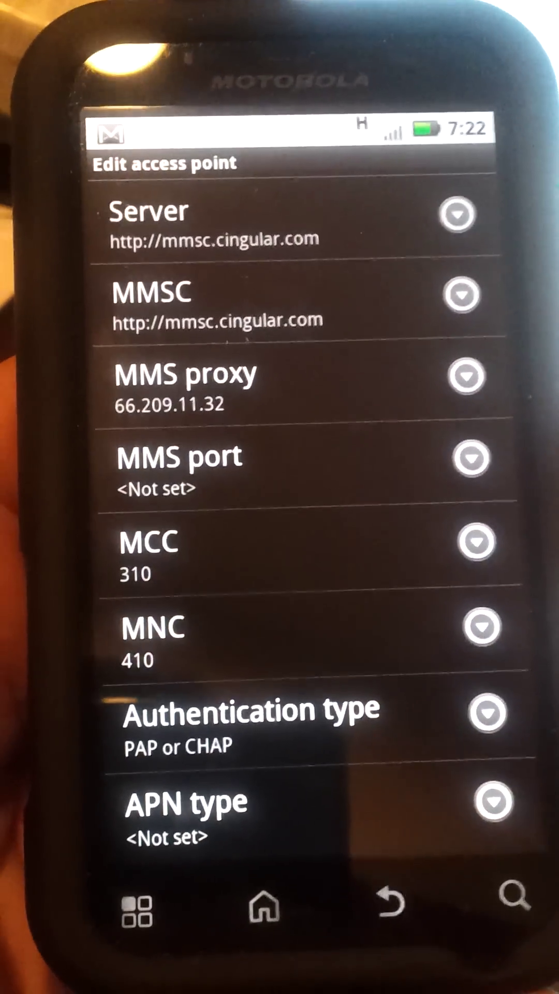